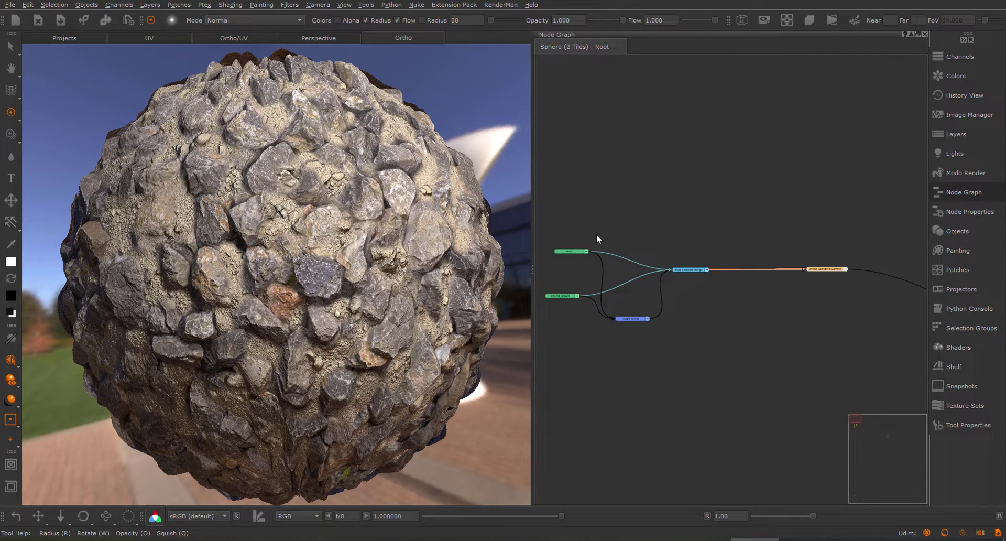
Step: Examine the node network and the input connections of the Arnold Standard Surface shader
middle_drag(596, 234, 618, 231)
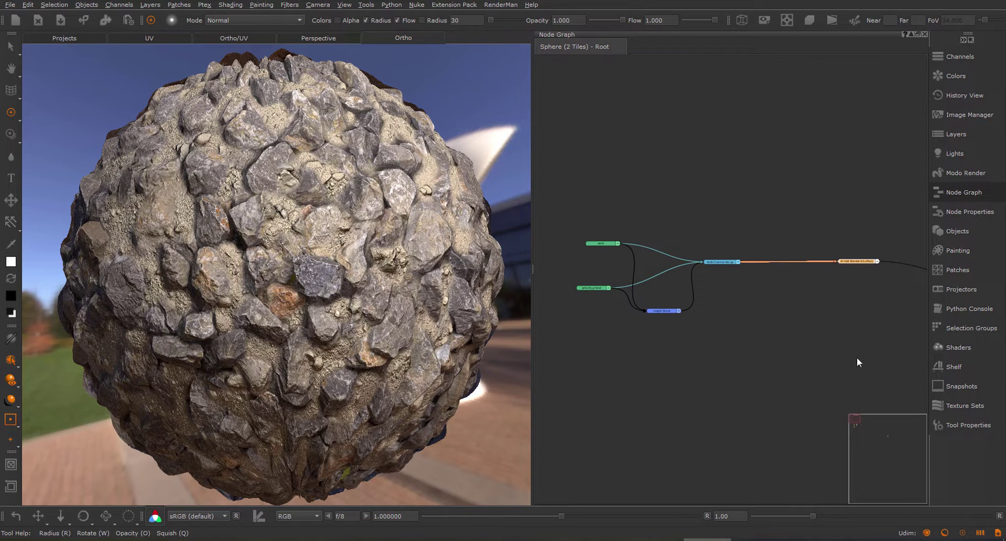
middle_drag(814, 297, 753, 290)
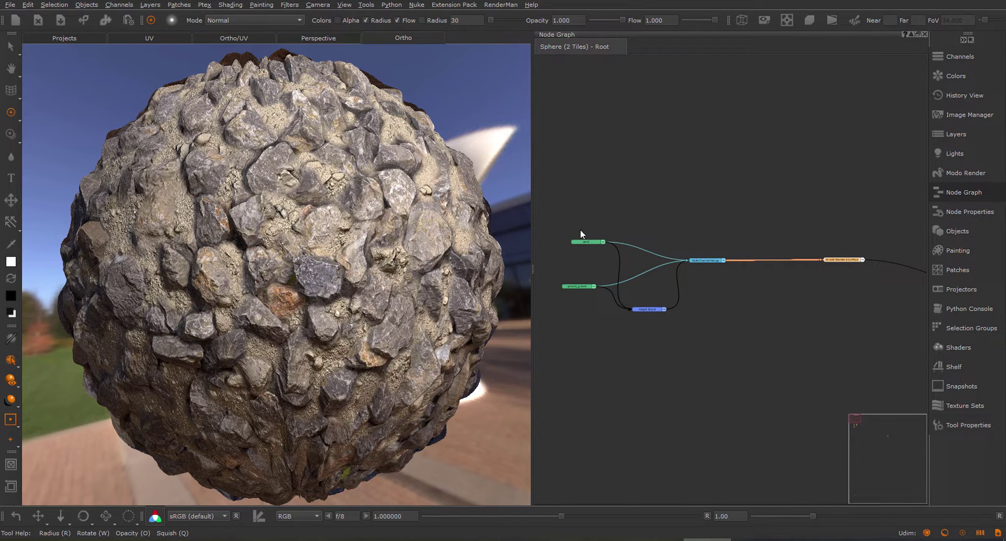
scroll(582, 226, up, 2)
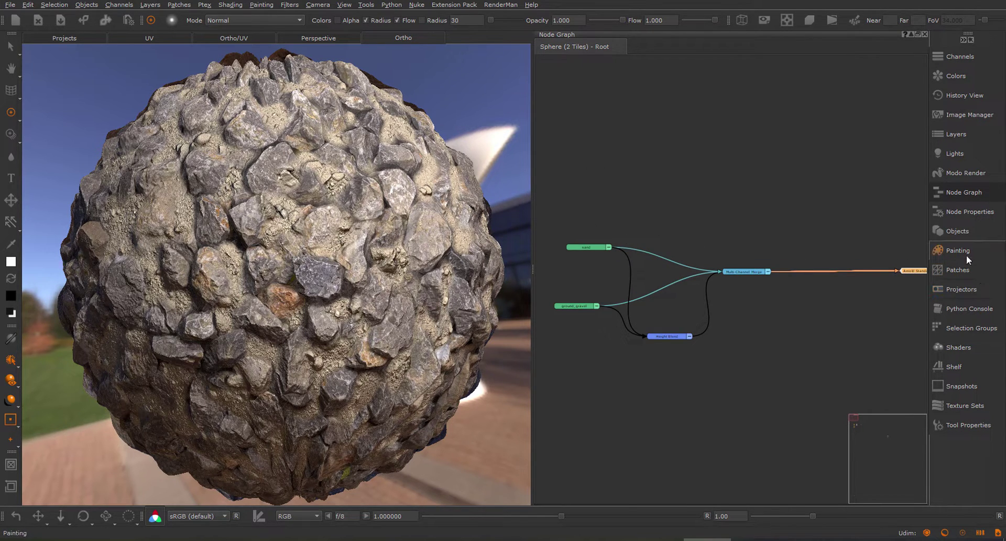
click(955, 342)
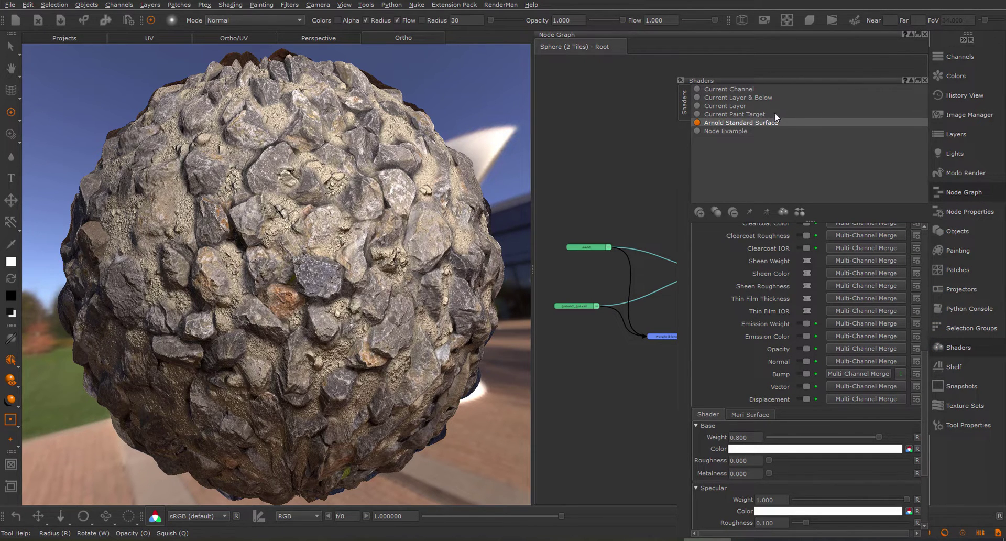
click(925, 80)
Step: Set the sand node to the shader so that it feeds the Arnold Standard Surface directly
middle_drag(689, 221, 734, 191)
scroll(627, 199, up, 2)
click(619, 228)
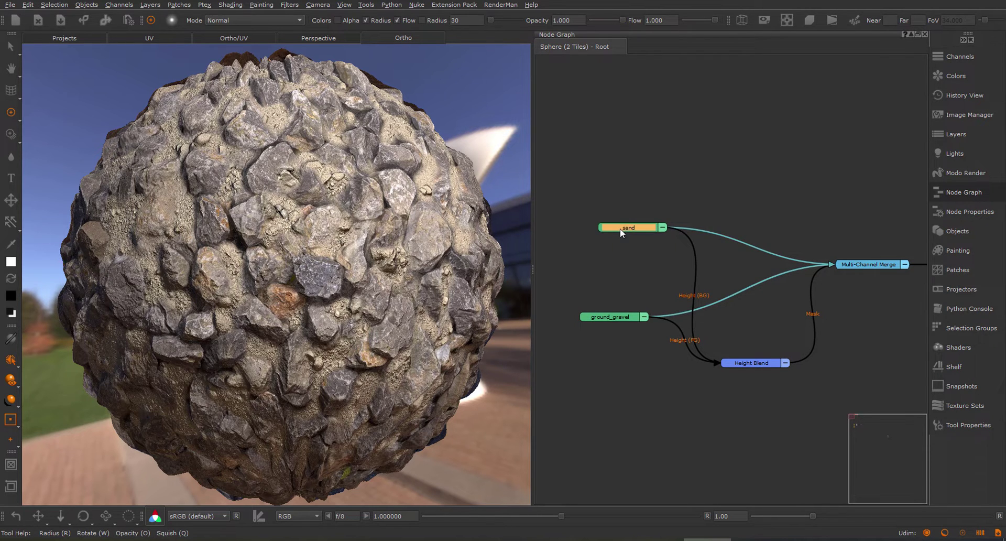
right_click(620, 228)
mouse_move(664, 302)
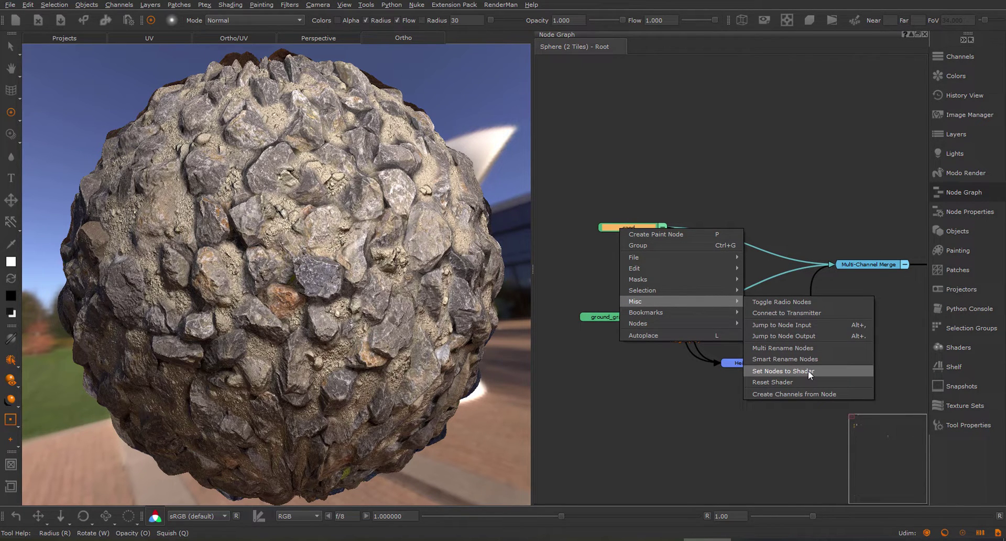
click(779, 171)
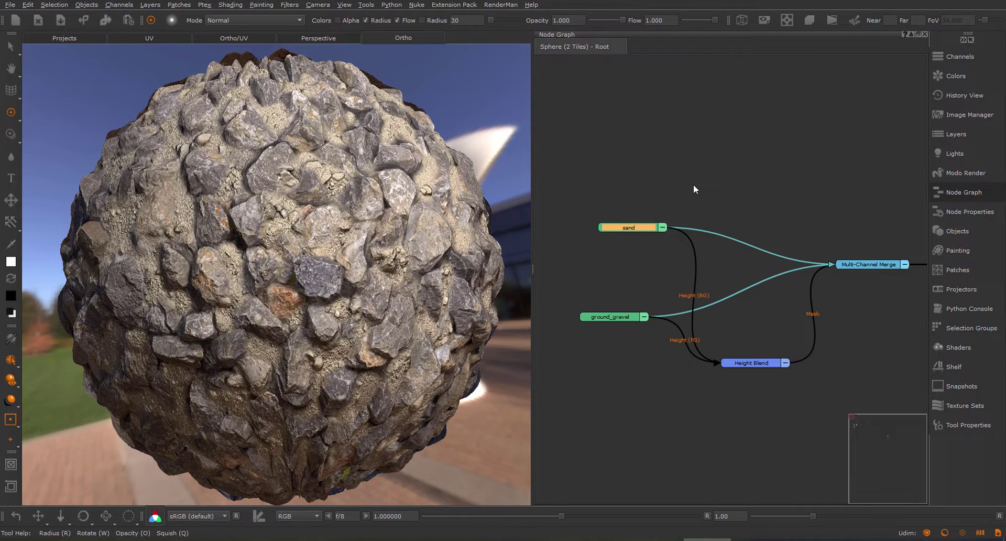
ctrl+right_click(693, 184)
click(652, 210)
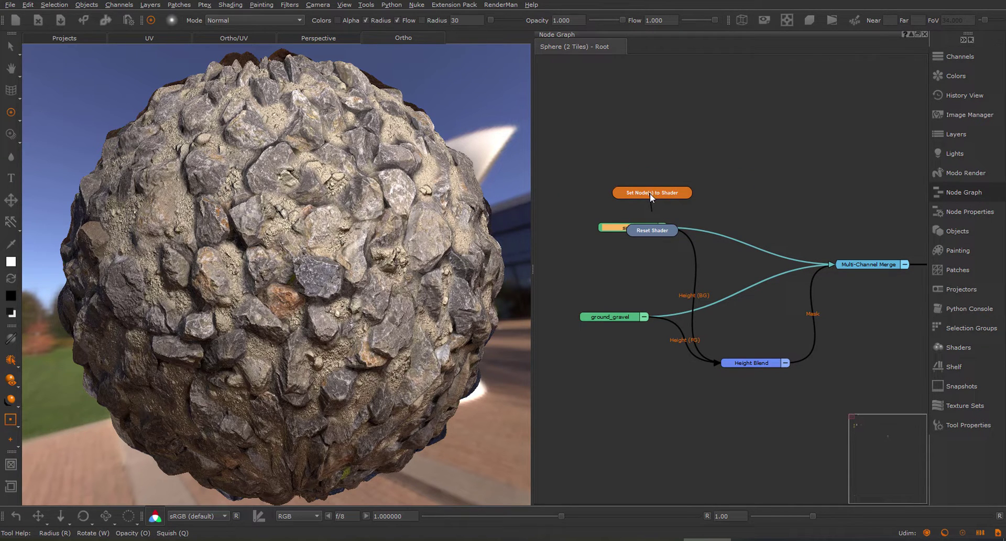
click(650, 192)
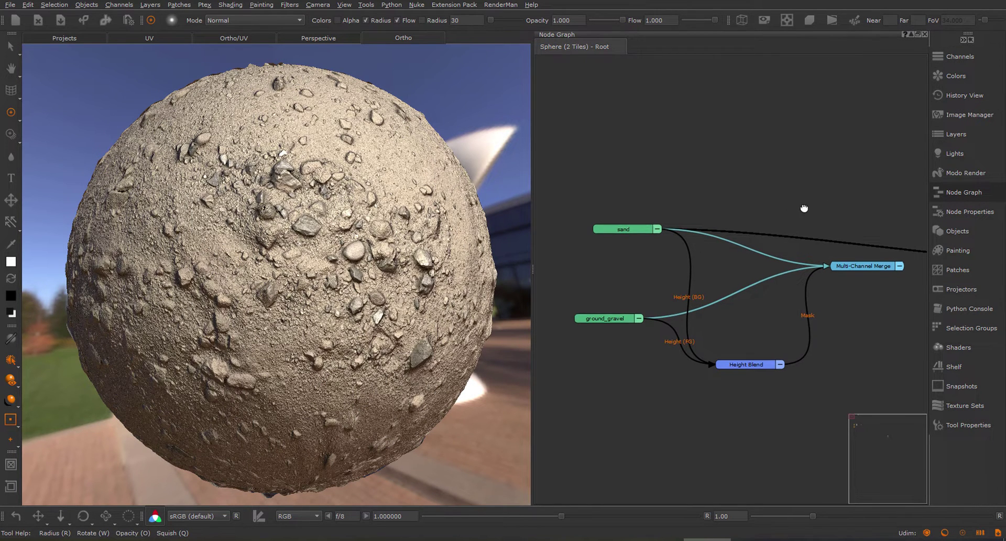
Step: Set the ground_gravel node to the shader in place of the sand node
middle_drag(804, 209, 660, 202)
scroll(710, 206, down, 3)
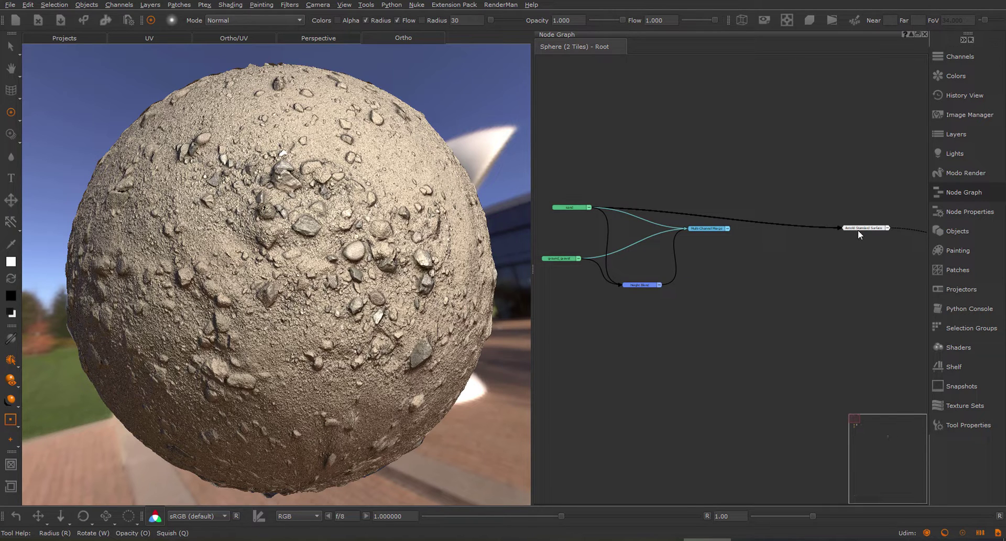
middle_drag(736, 270, 786, 265)
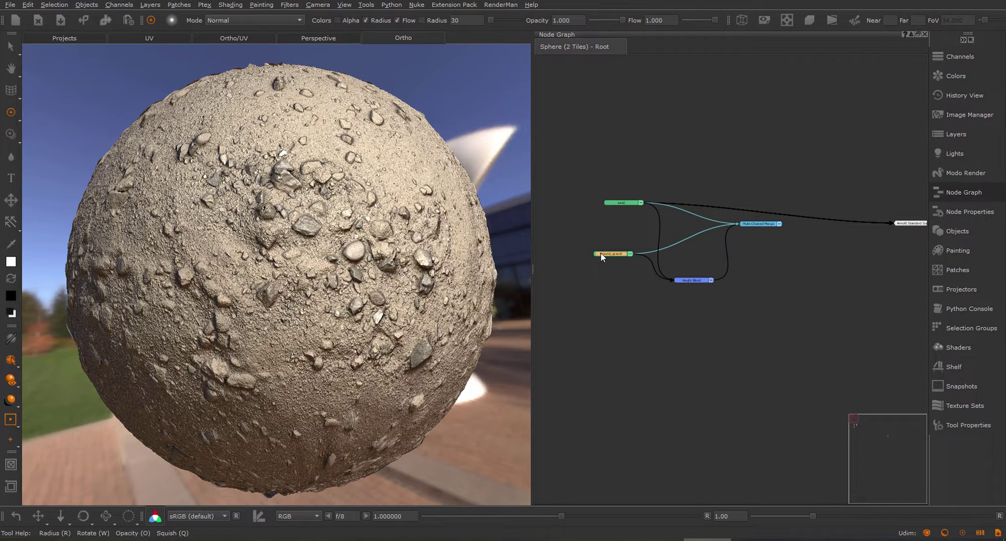
right_click(600, 253)
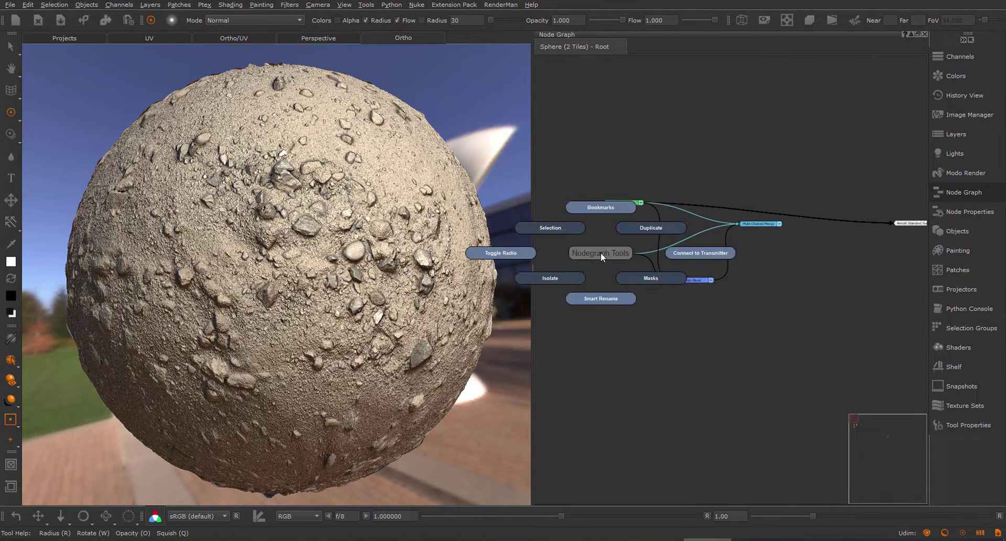
click(574, 276)
right_drag(569, 257, 569, 257)
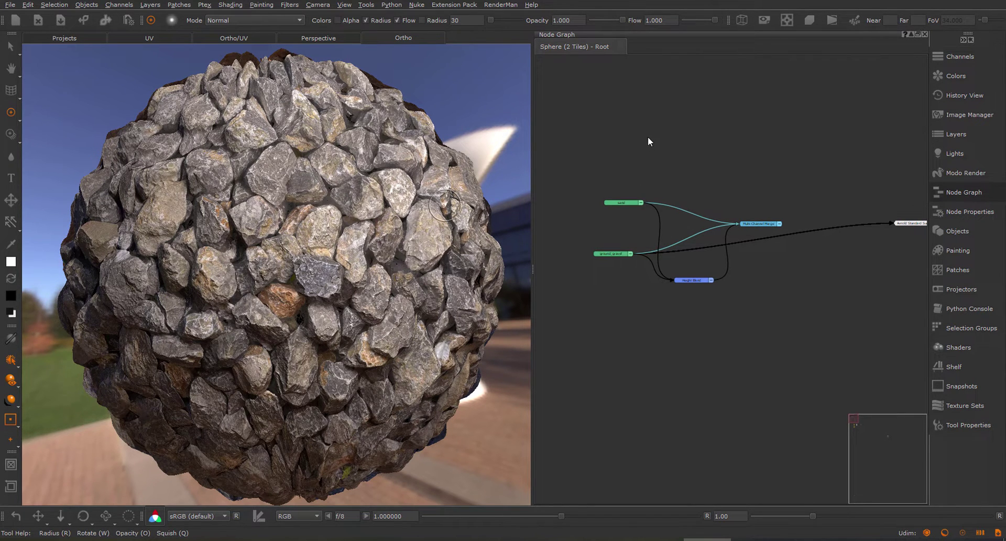
Step: Set the sand node to the shader again, replacing the ground_gravel connection
right_drag(672, 136, 636, 162)
click(636, 162)
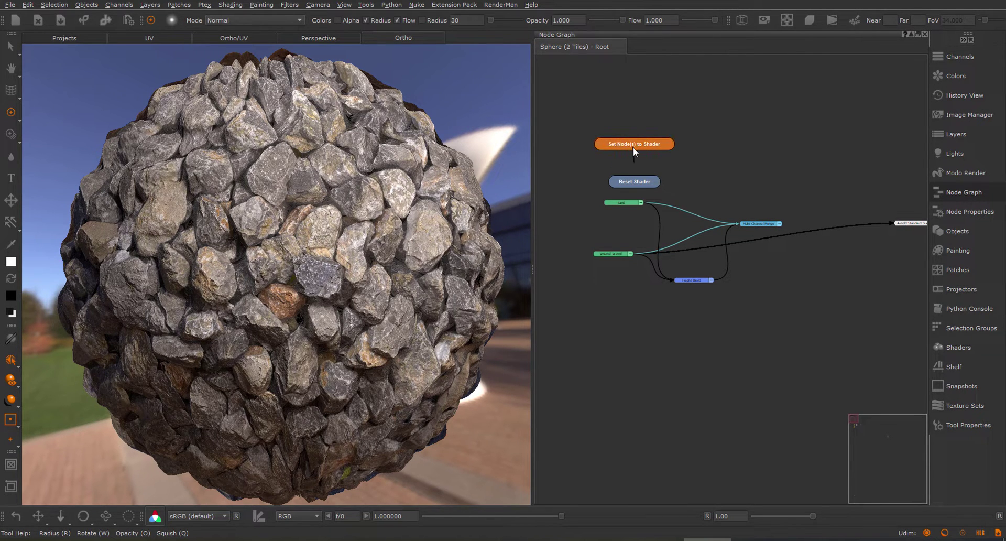
click(634, 148)
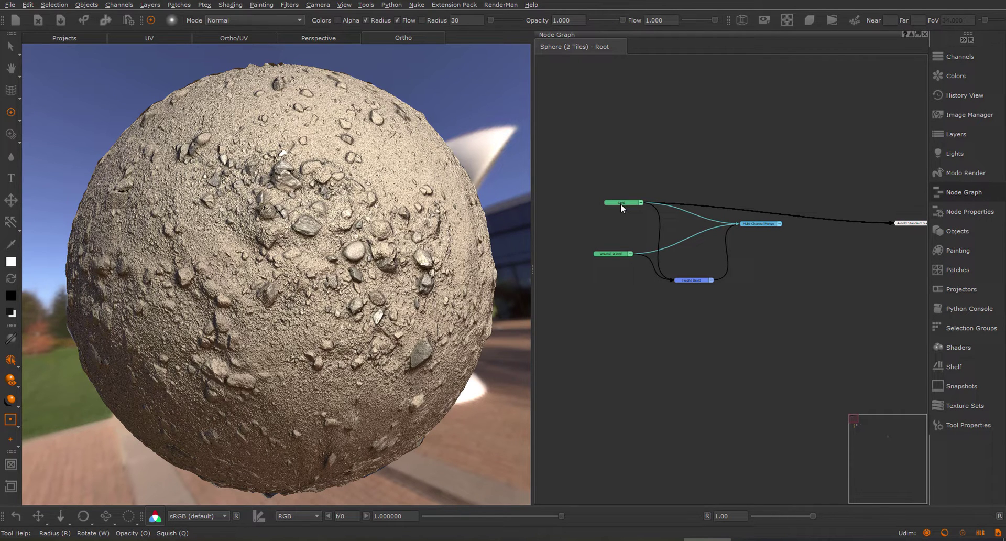
drag(620, 203, 614, 206)
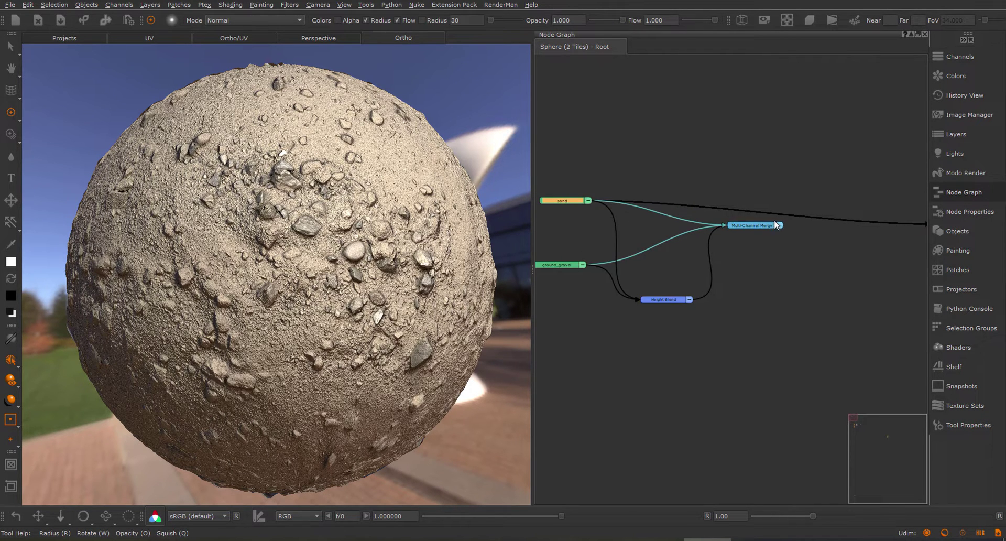
Step: Set the Multi-Channel Merge node to the shader so the blended sand and gravel feed the surface
scroll(751, 230, up, 3)
scroll(751, 226, down, 3)
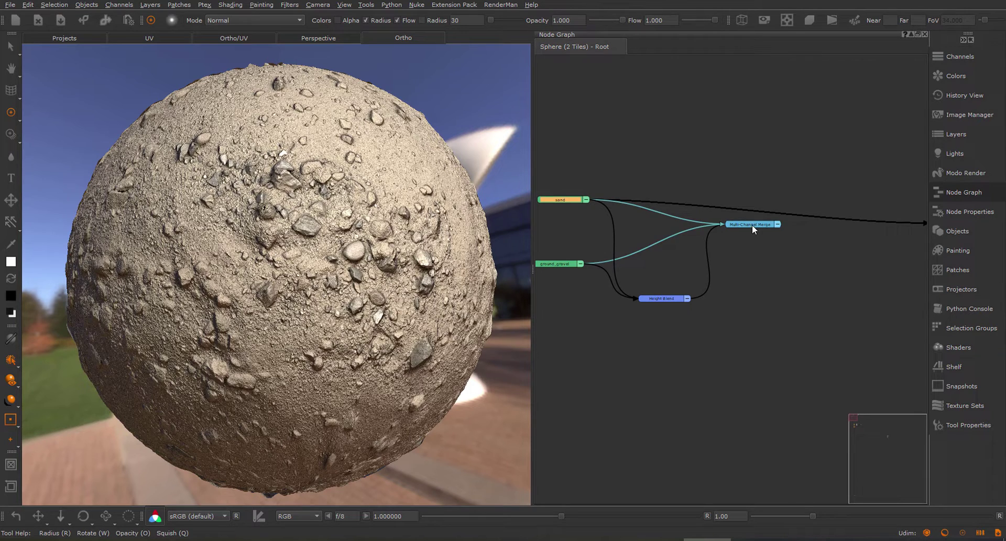
click(753, 230)
middle_drag(806, 237, 754, 236)
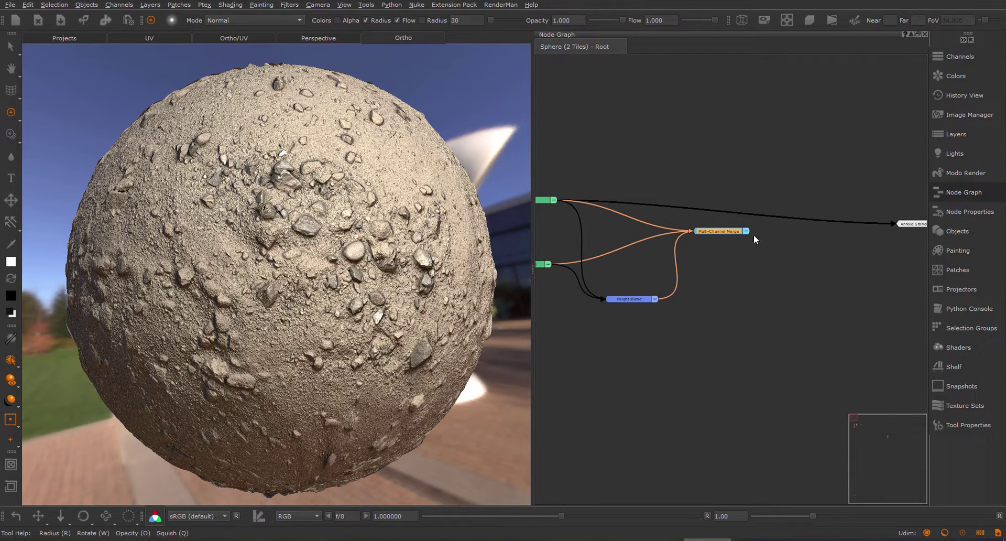
click(735, 139)
right_drag(735, 137, 706, 176)
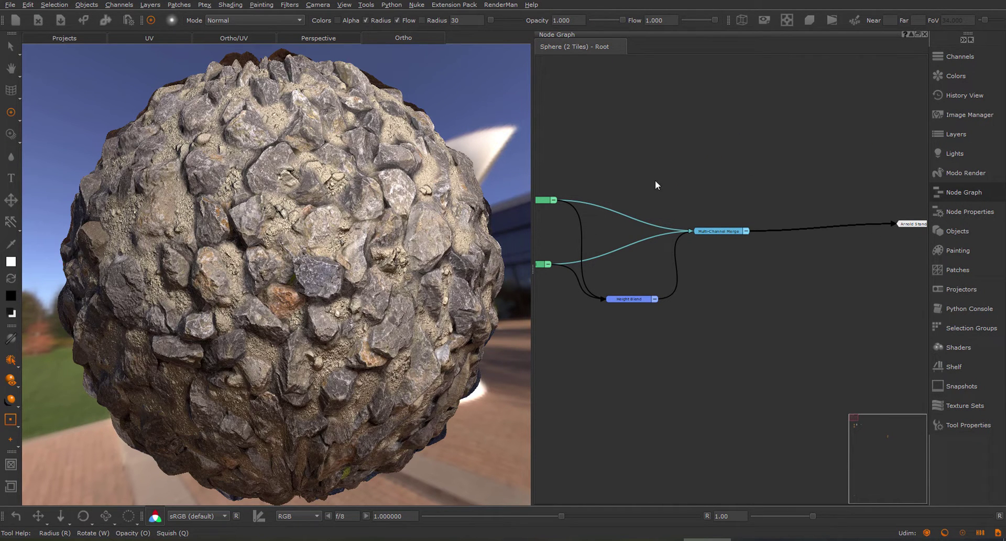
middle_drag(655, 180, 718, 174)
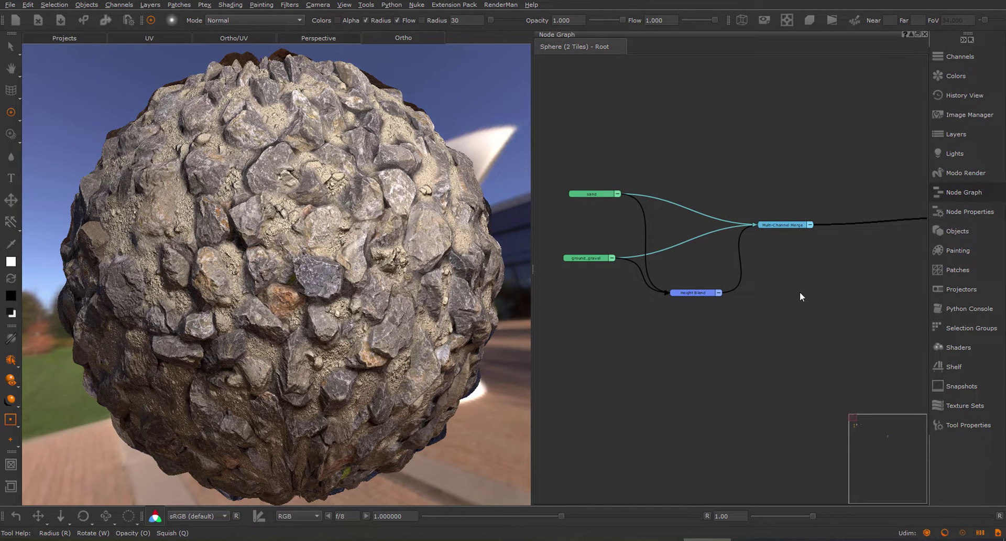
middle_drag(838, 186, 826, 182)
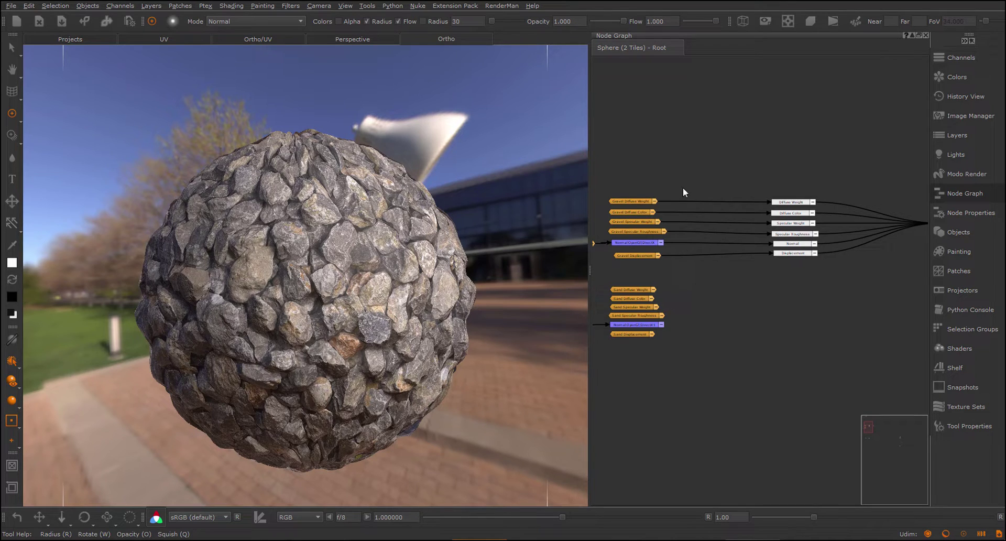
Step: Examine the gravel and sand node groups and how the gravel nodes connect to the channel nodes
middle_drag(683, 187, 741, 174)
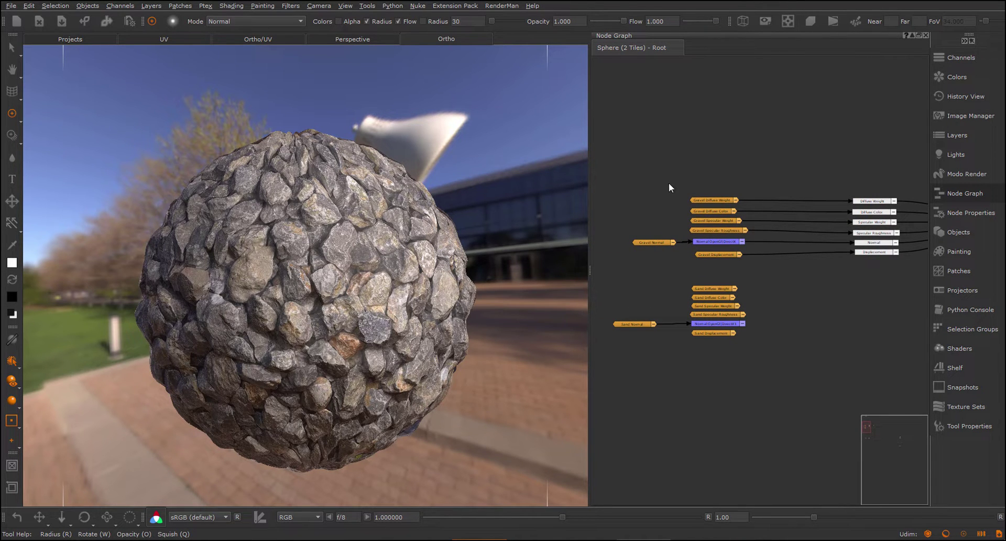
scroll(746, 255, up, 1)
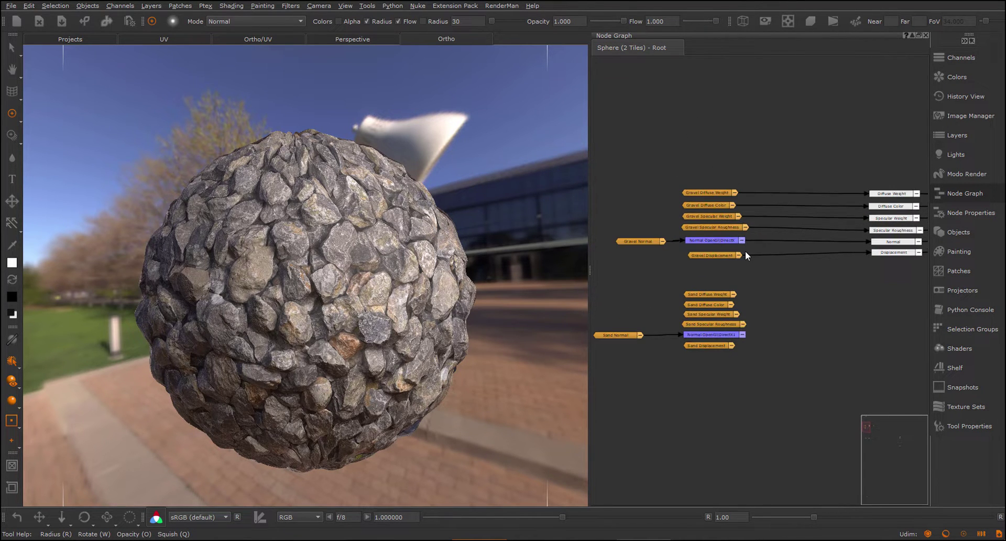
scroll(654, 178, up, 3)
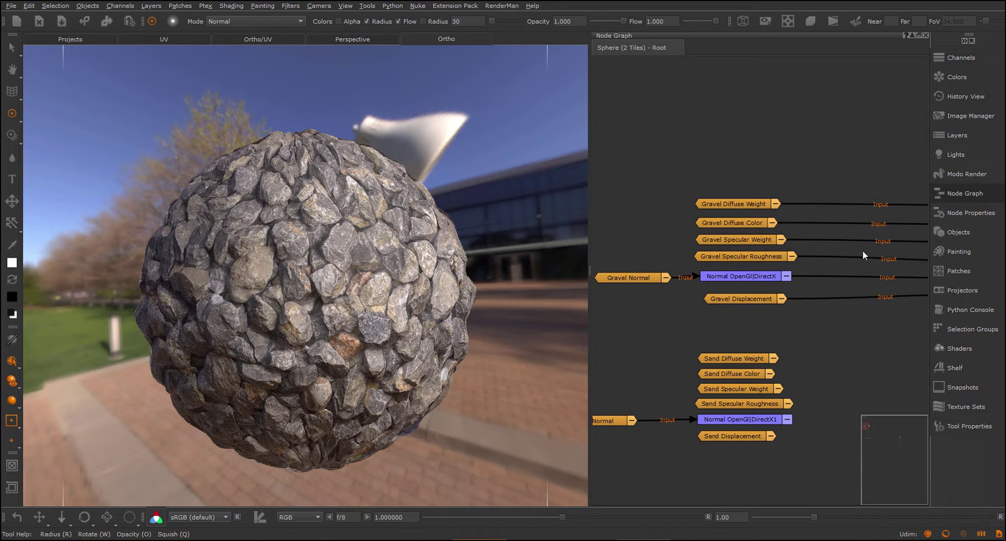
scroll(863, 250, down, 4)
middle_drag(769, 337, 762, 313)
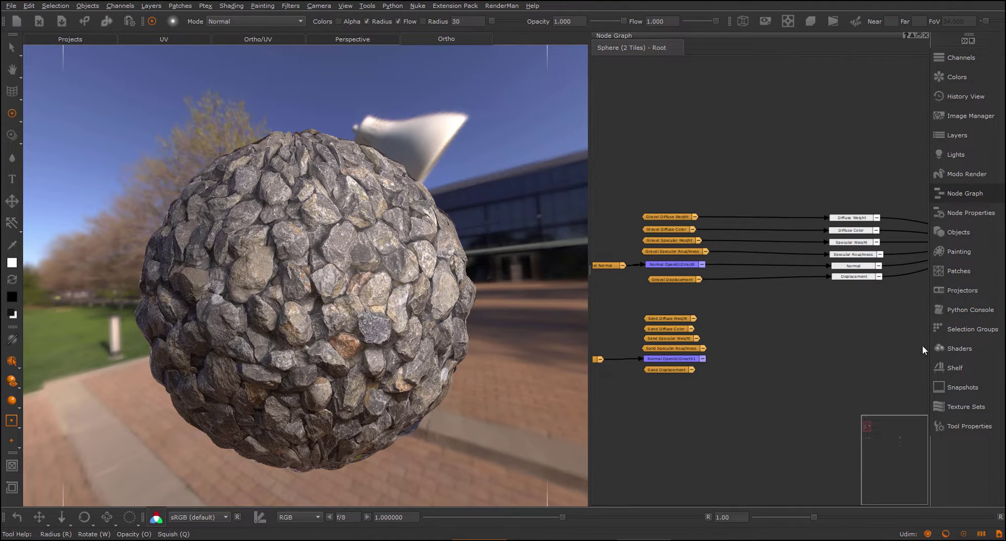
Step: Review which inputs of the Node Example shader are connected, from Diffuse Weight down to Displacement
click(960, 348)
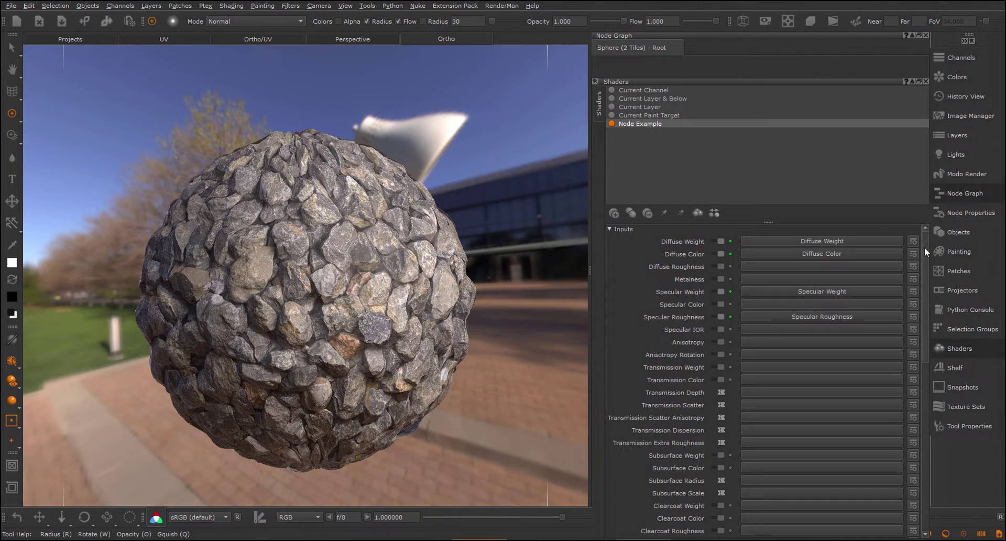
drag(924, 246, 857, 417)
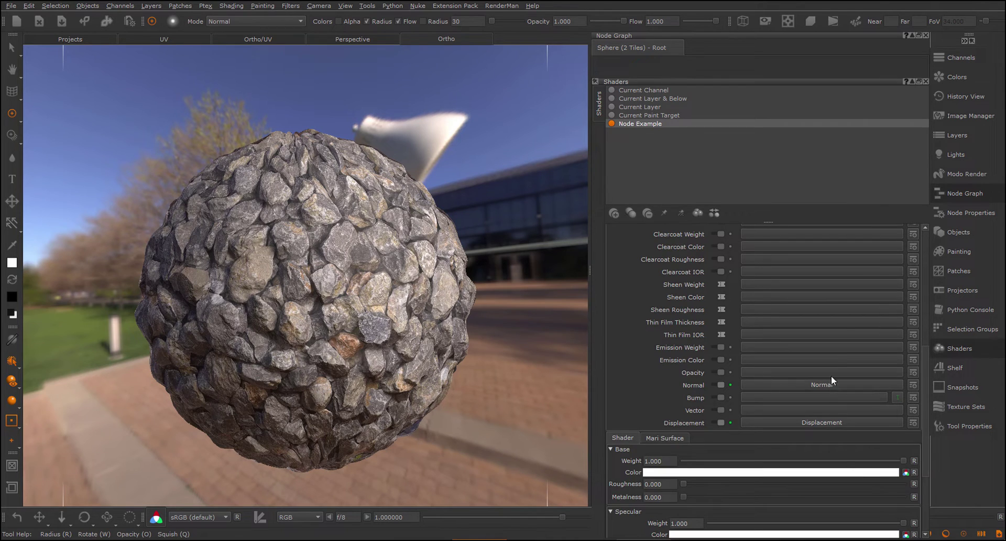
click(923, 82)
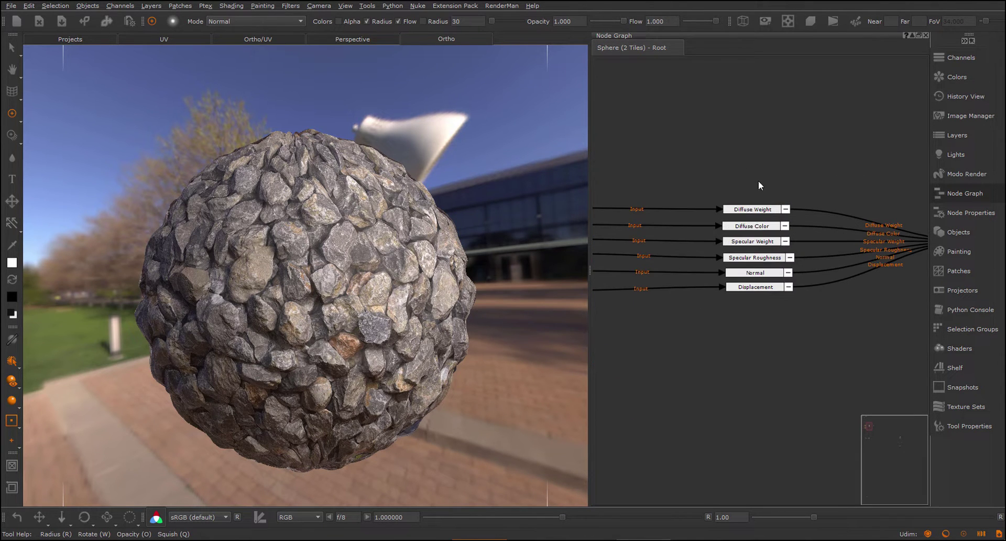
Step: Select the six channel nodes from Diffuse Weight to Displacement, trace their connections into the Node Example shader, and deselect them
drag(752, 180, 776, 305)
middle_drag(792, 330, 656, 342)
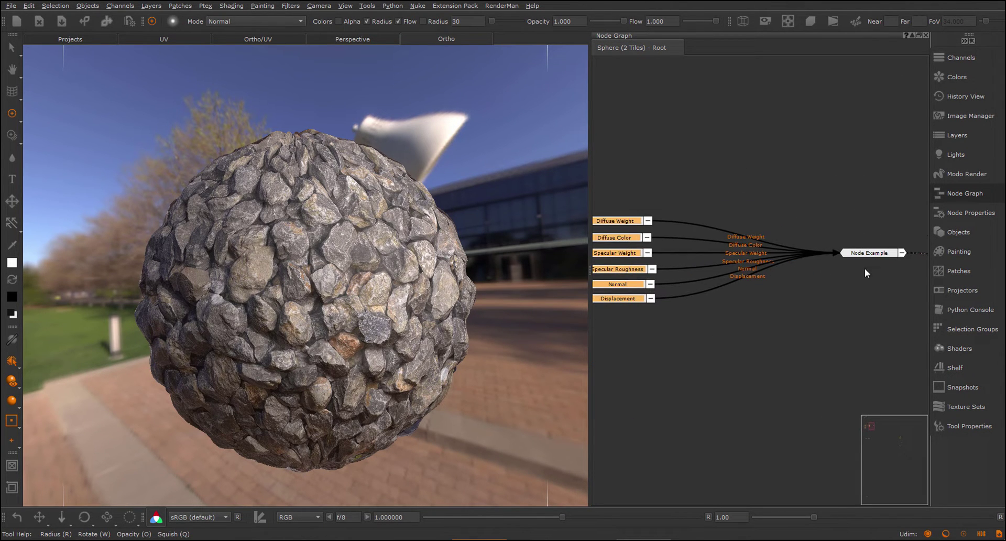
middle_drag(735, 340, 821, 334)
click(801, 345)
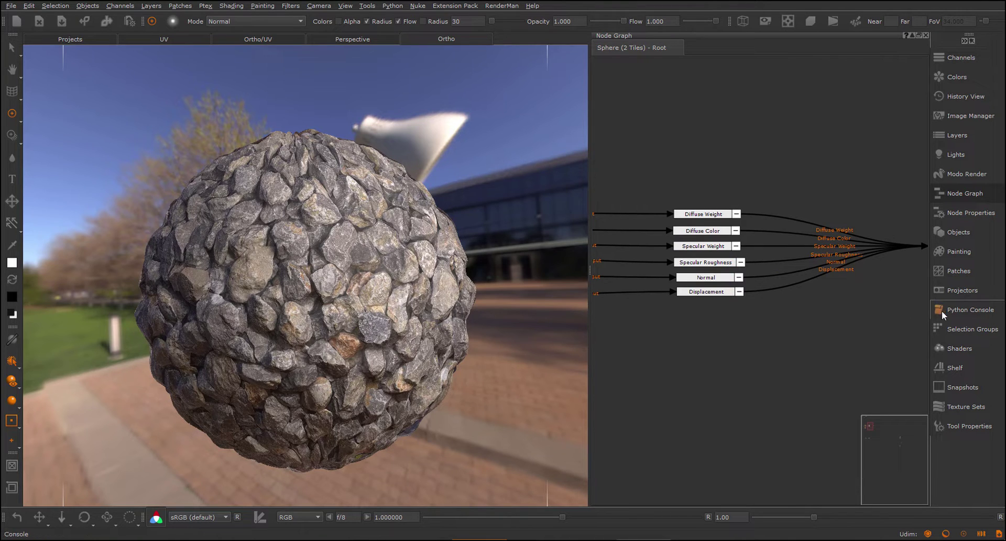
Step: Save the Node Example shader's setup as a shader preset for the Arnold Standard Surface type
click(951, 345)
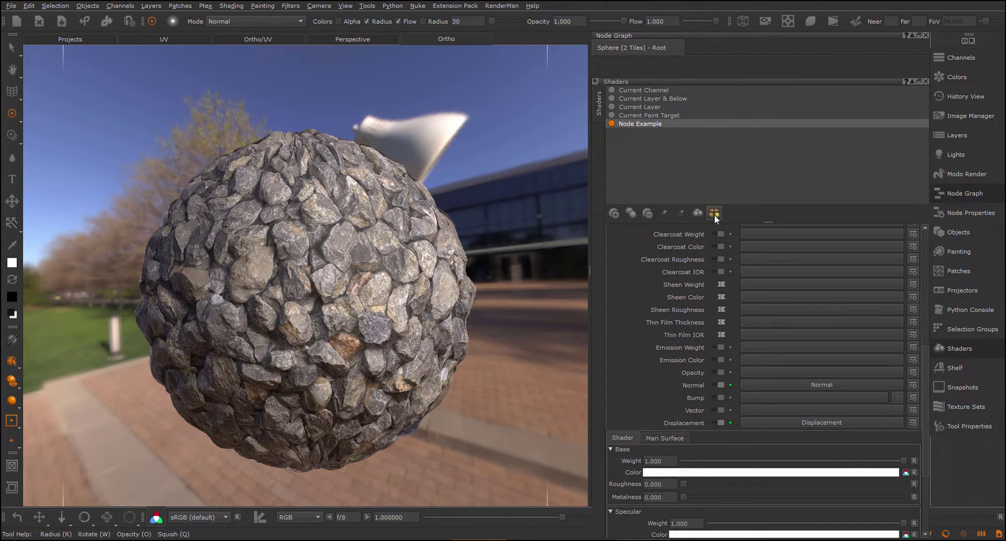
right_click(652, 121)
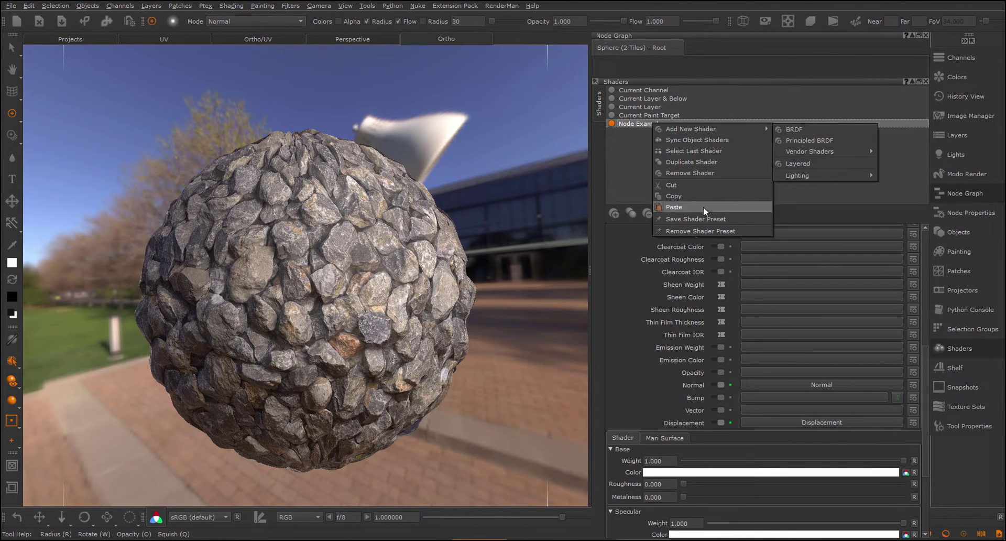
click(685, 218)
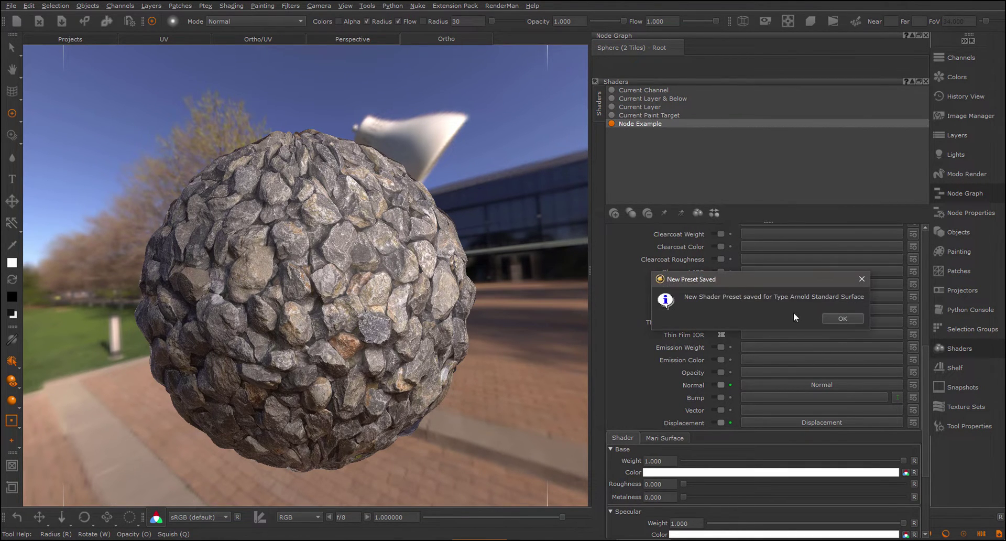
click(842, 319)
Step: Look through the Node Example shader's input list from the Diffuse inputs to the Specular, Transmission and Clearcoat inputs
drag(922, 380, 917, 262)
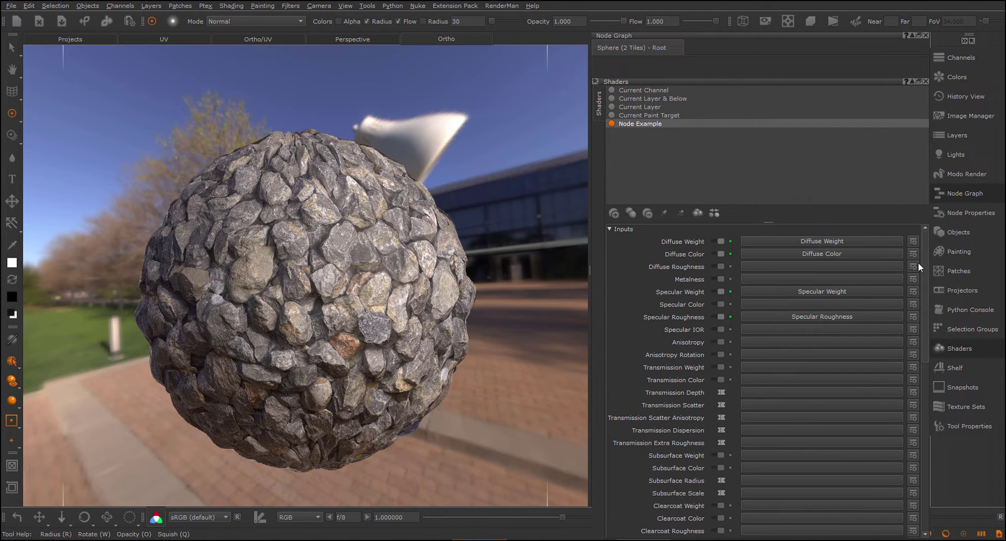
click(970, 347)
click(970, 348)
drag(923, 260, 919, 286)
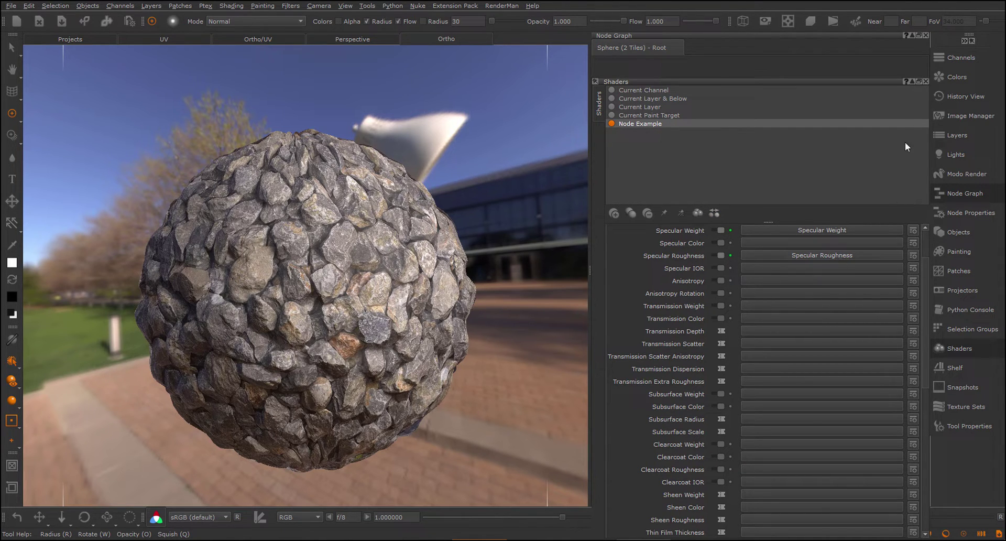
Step: Put away the shader list and route the Sand nodes, from Diffuse Weight to Displacement, into the Node Example shader with Set Nodes to Shader
click(925, 81)
middle_drag(668, 173, 812, 123)
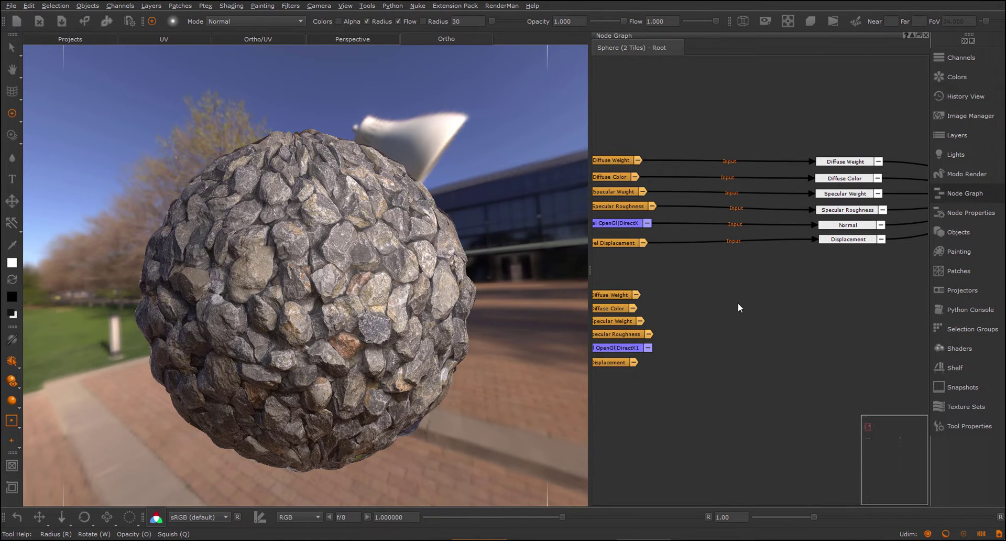
middle_drag(737, 304, 798, 263)
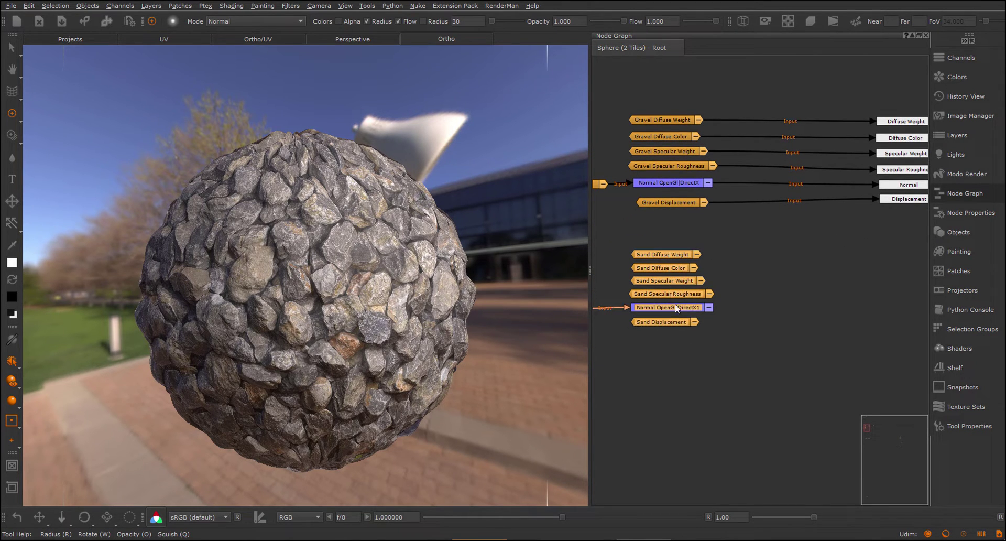
right_click(662, 267)
mouse_move(727, 340)
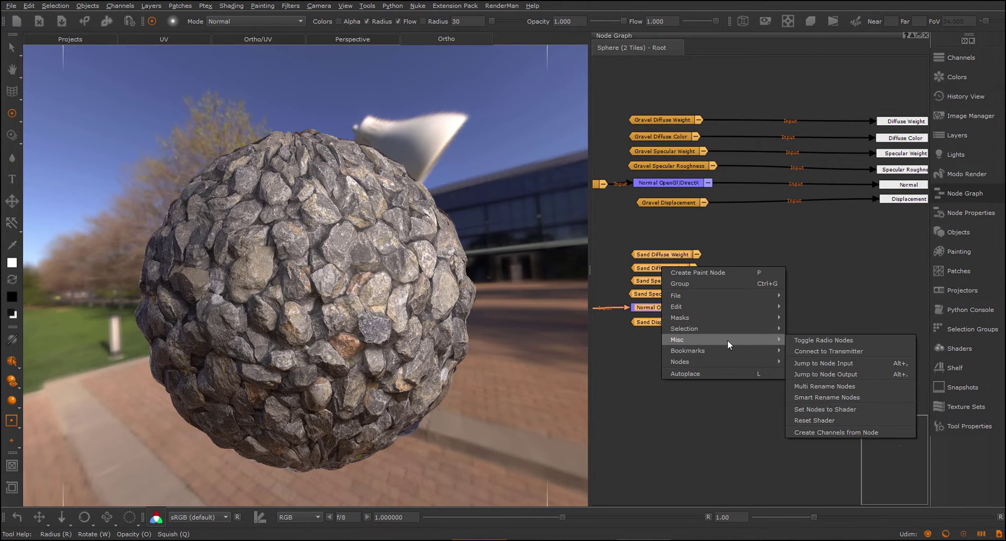
click(835, 407)
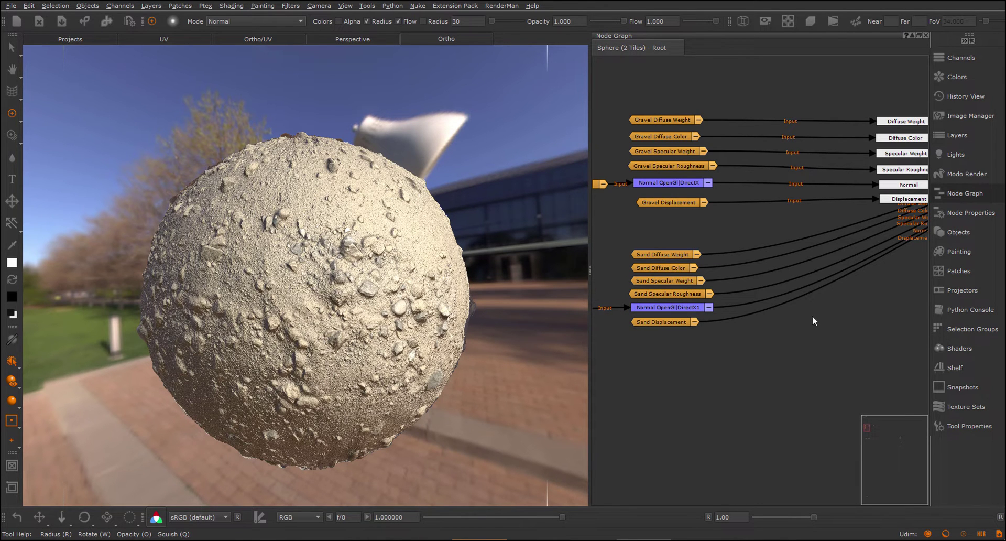
Step: Examine how the Gravel nodes feed the white channel nodes, and follow the Sand nodes' connections into the Node Example shader
middle_drag(810, 318, 772, 345)
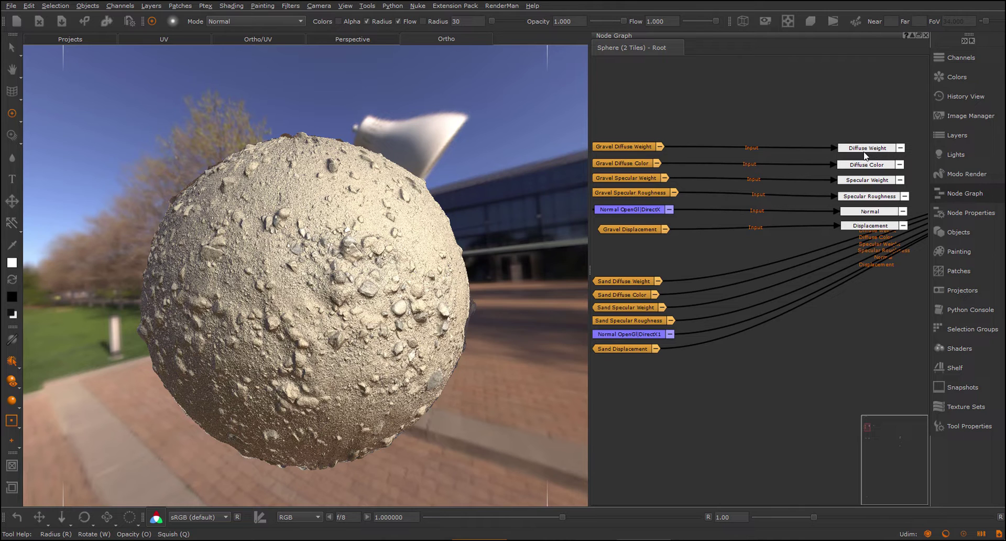
middle_drag(696, 266, 714, 234)
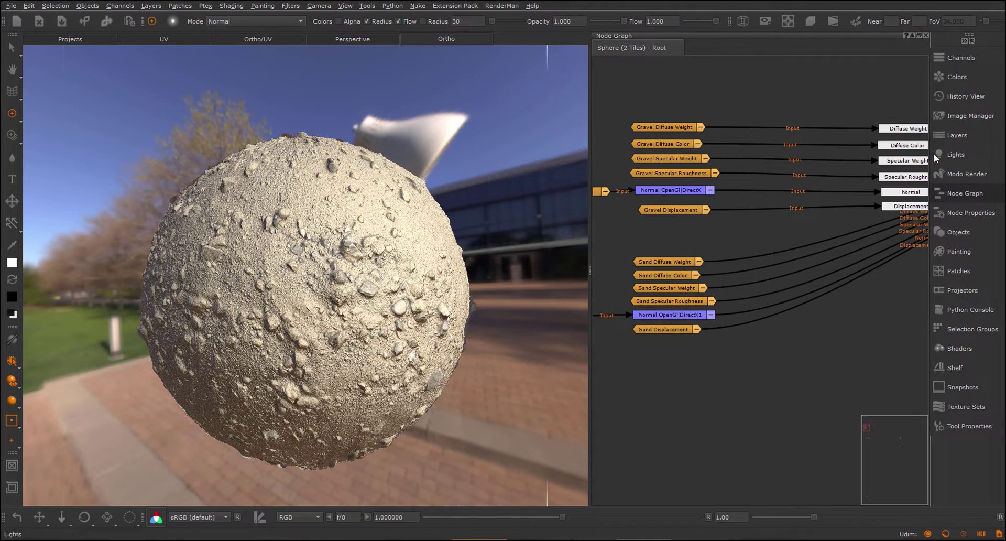
middle_drag(863, 331, 843, 334)
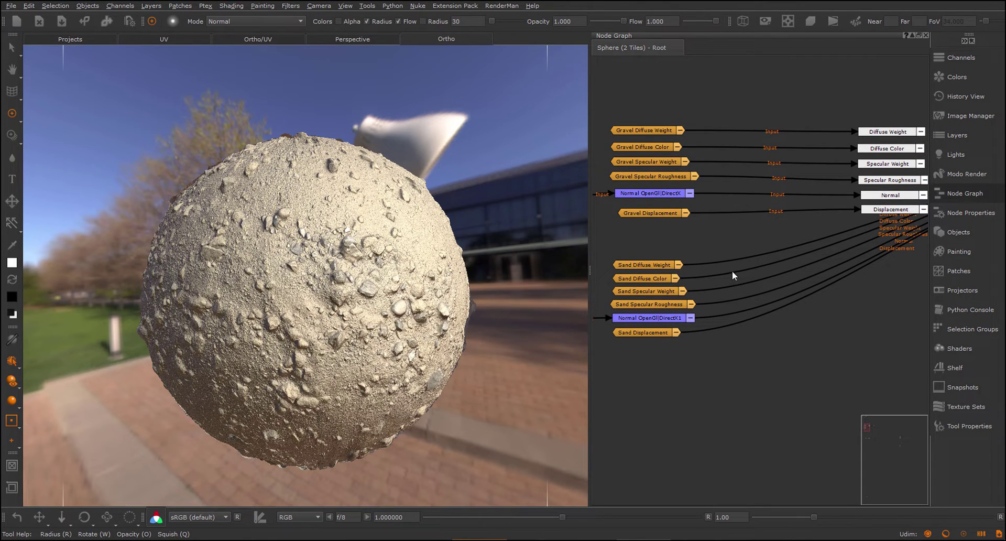
click(881, 132)
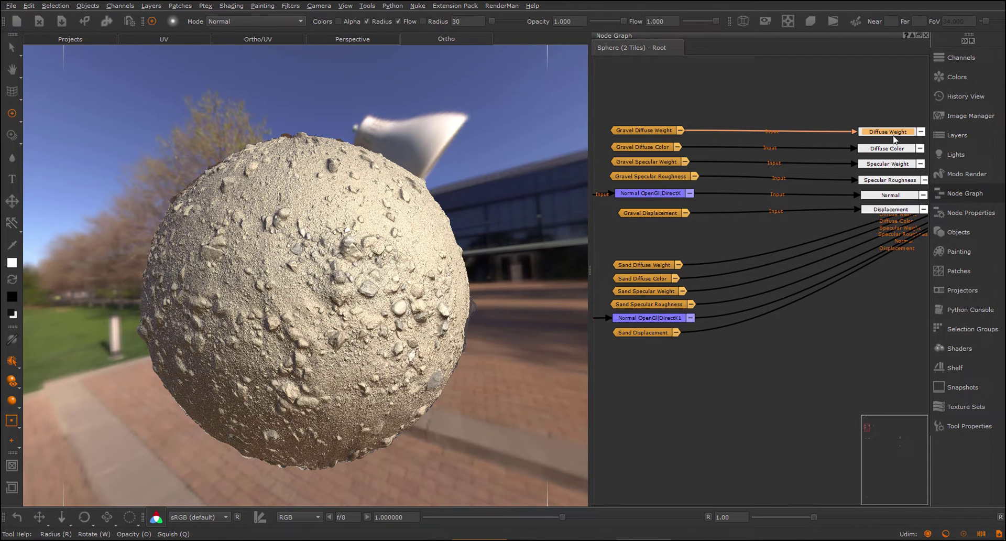
click(649, 270)
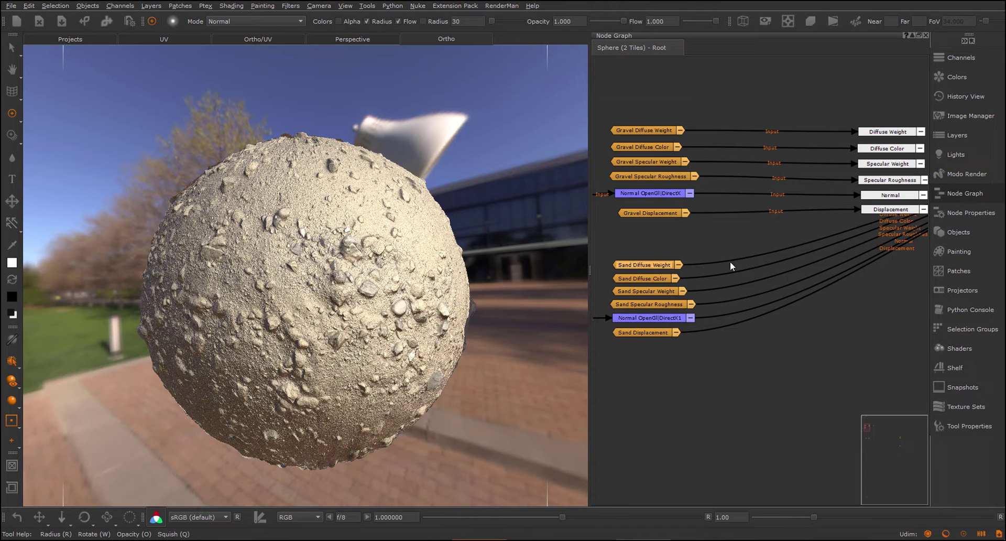
middle_drag(850, 322, 796, 337)
middle_drag(852, 290, 705, 338)
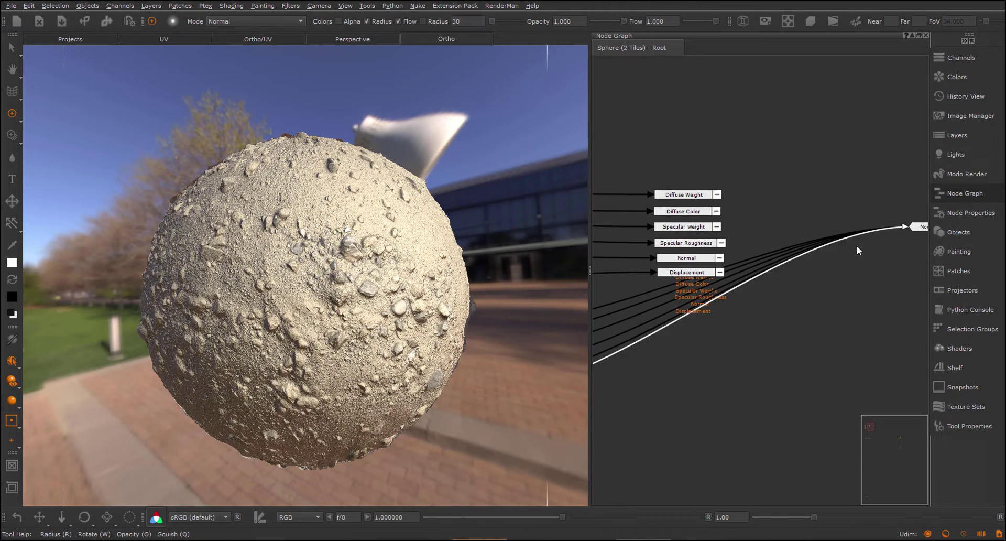
scroll(800, 336, down, 2)
middle_drag(728, 392, 829, 371)
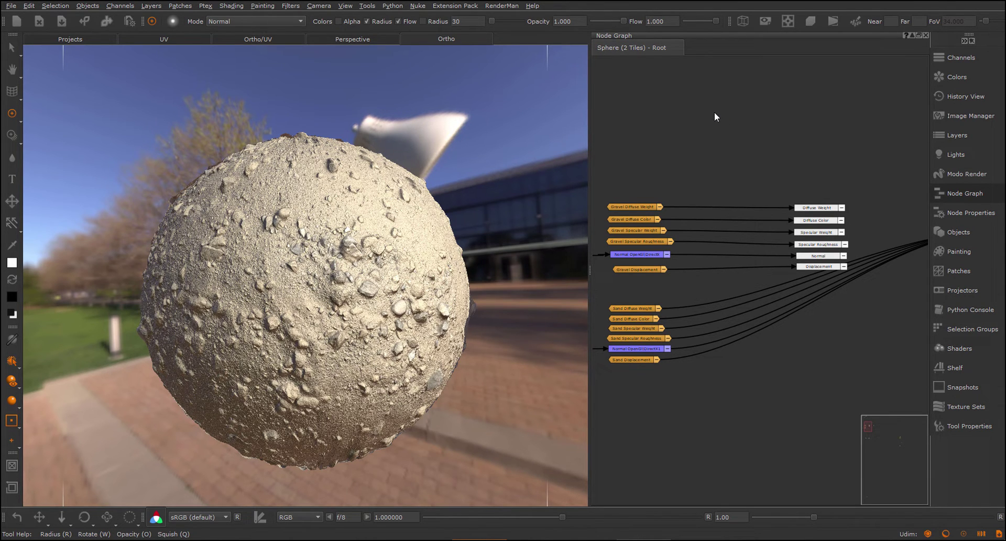
Step: Reconnect the six white channel nodes, from Diffuse Weight to Displacement, to the Node Example shader in place of the Sand nodes
right_click(702, 105)
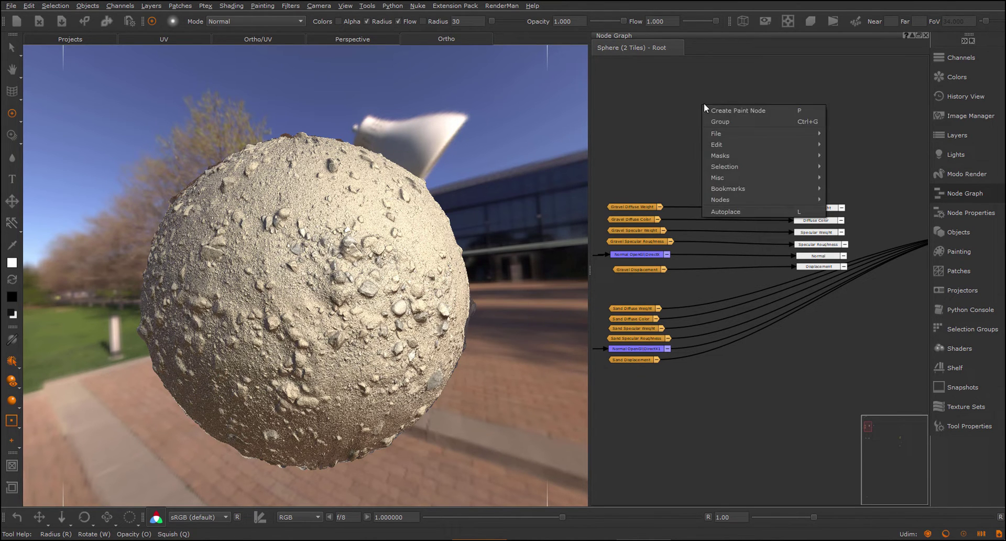
mouse_move(752, 174)
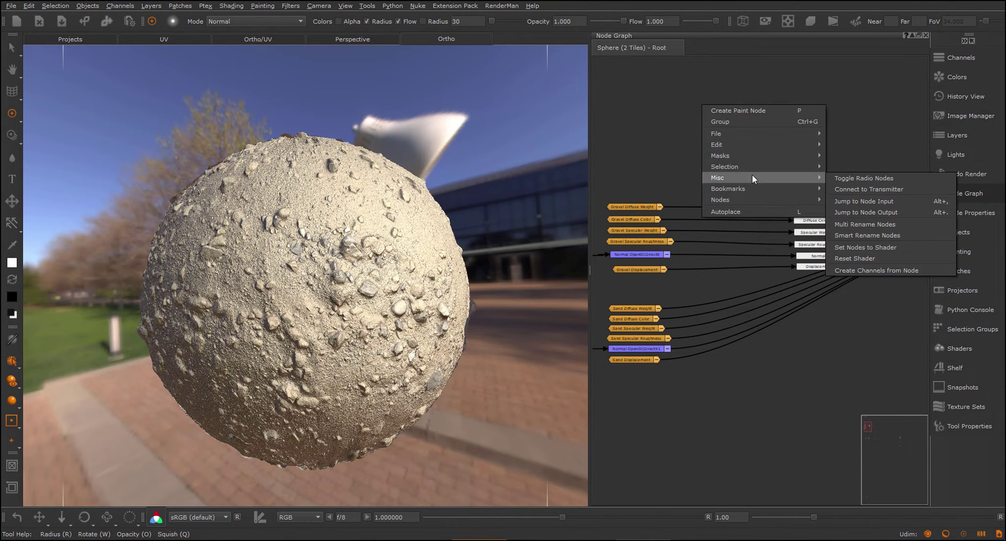
click(871, 248)
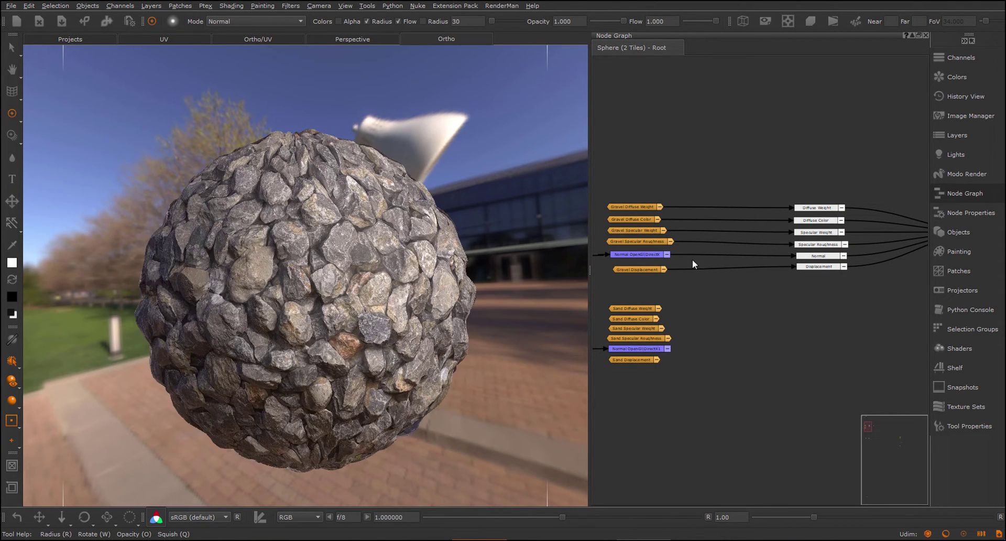
Step: Route the six Sand nodes into the Node Example shader again with Set Nodes to Shader
right_click(681, 108)
mouse_move(721, 178)
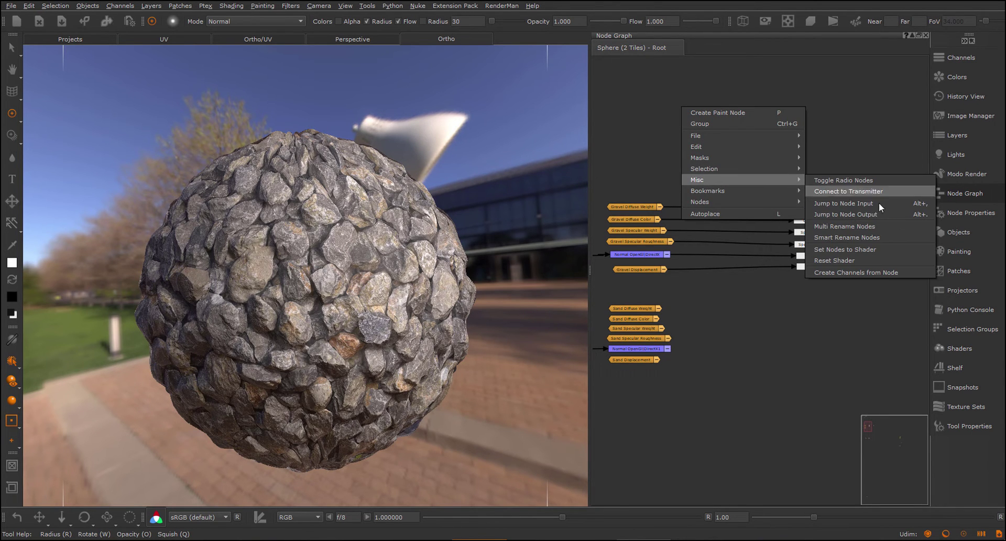
click(850, 248)
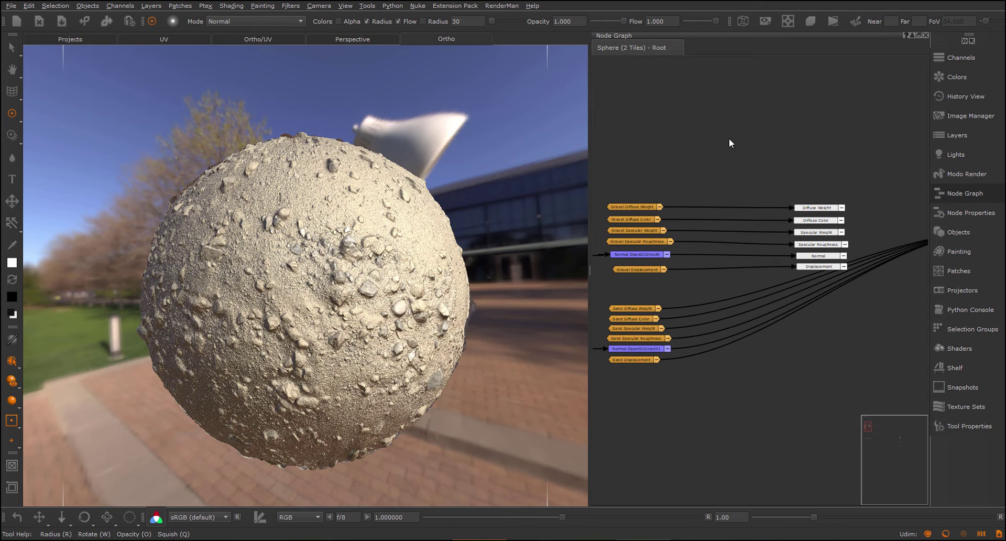
Step: Restore the Node Example shader's channel node connections with Reset Shader and view the whole node network
right_click(718, 125)
mouse_move(759, 198)
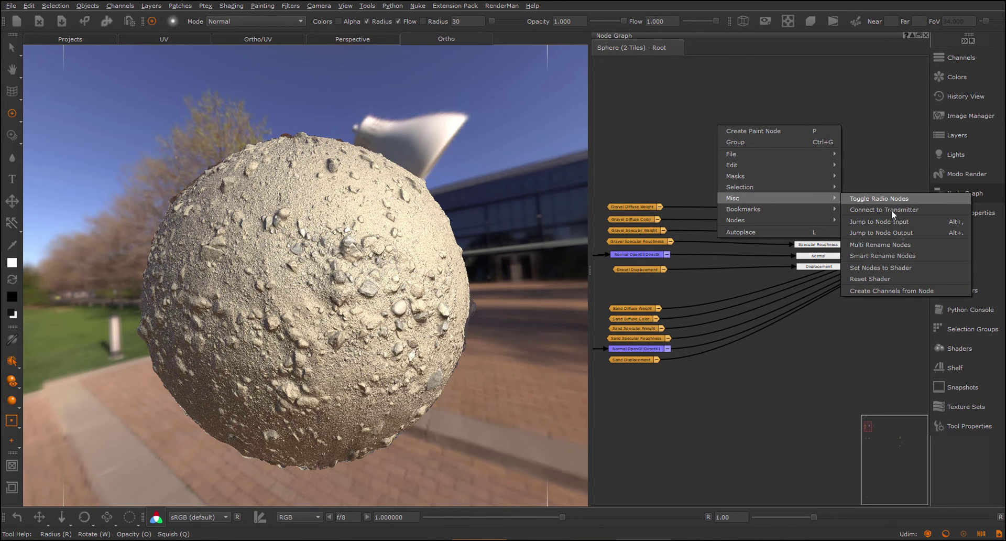
click(874, 278)
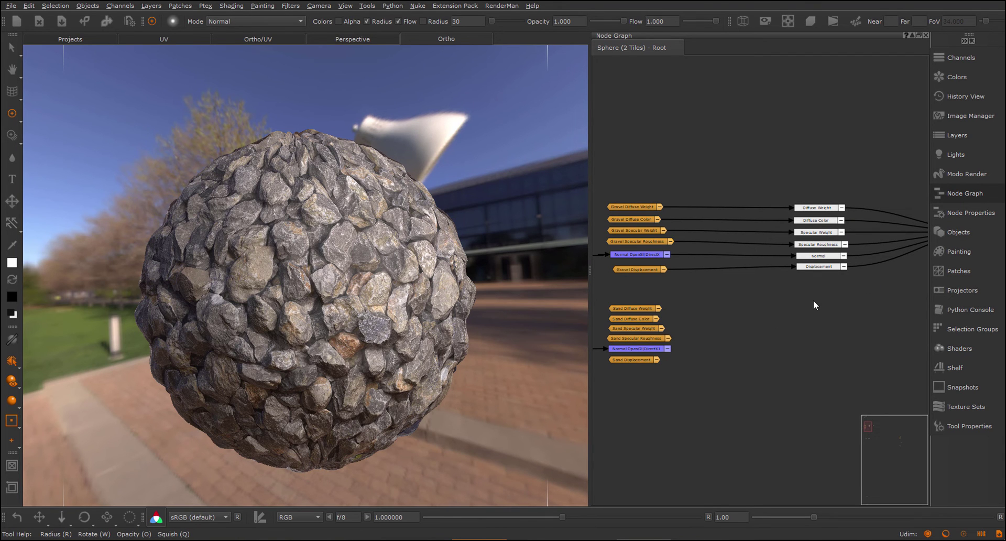
scroll(735, 186, down, 4)
middle_drag(719, 140, 729, 203)
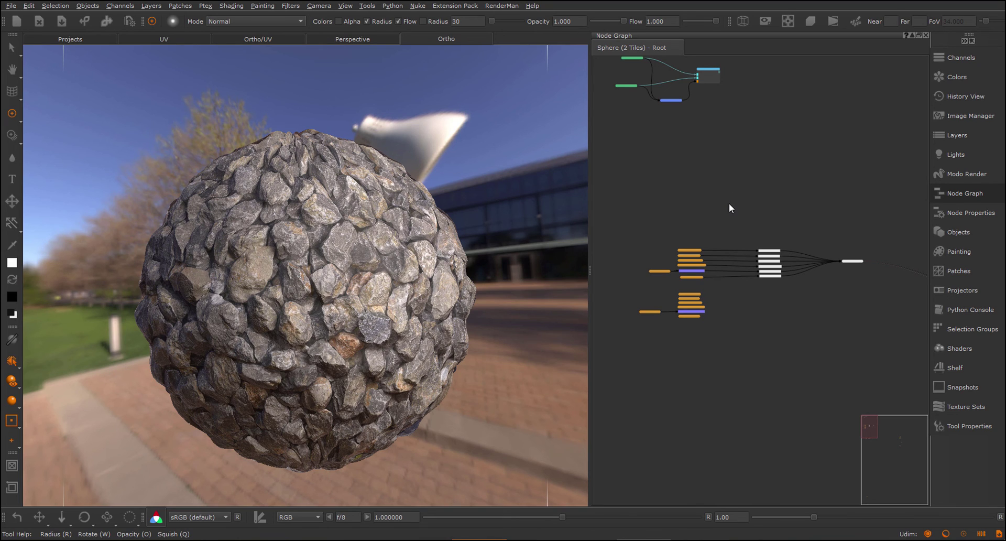